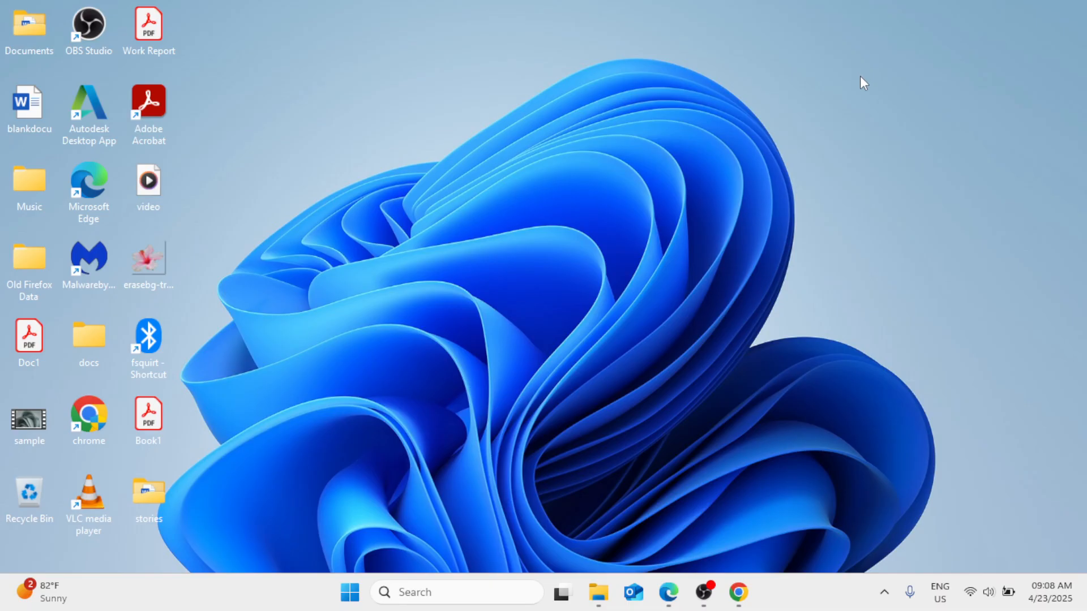
Step: Switch to the open Google Sheets spreadsheet in Chrome and enter "Orange" in cell B4
{"action": "left_click", "coordinate": [738, 592]}
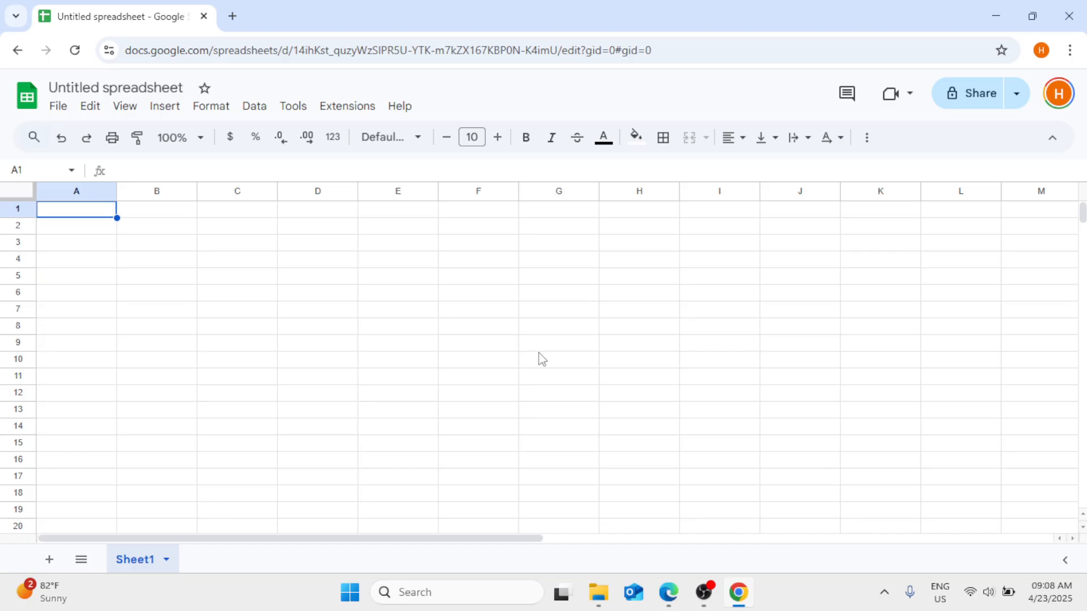
{"action": "left_click", "coordinate": [188, 265]}
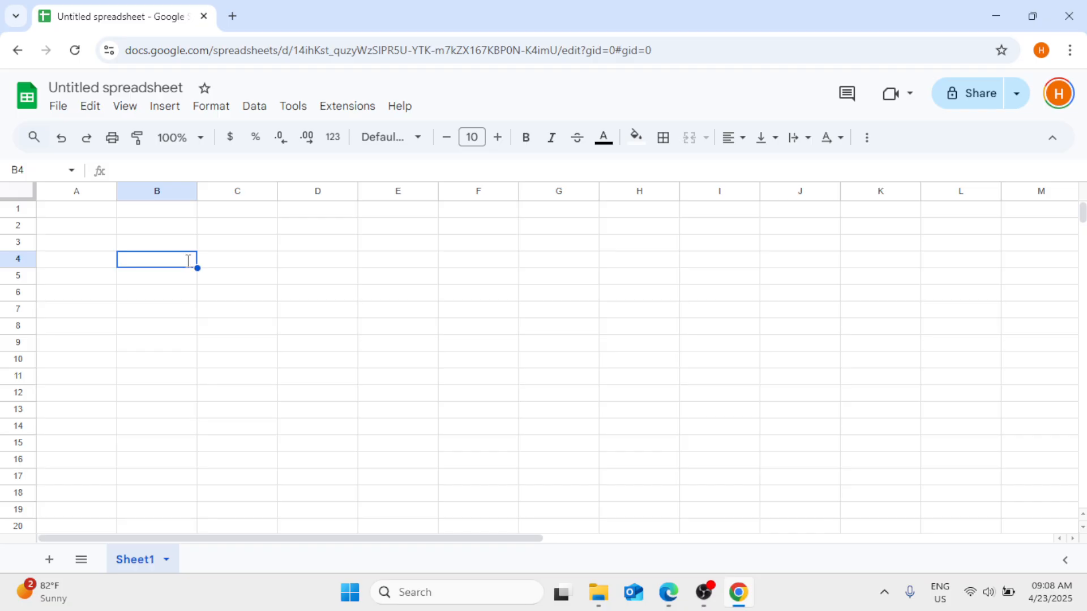
{"action": "type", "text": "Ora"}
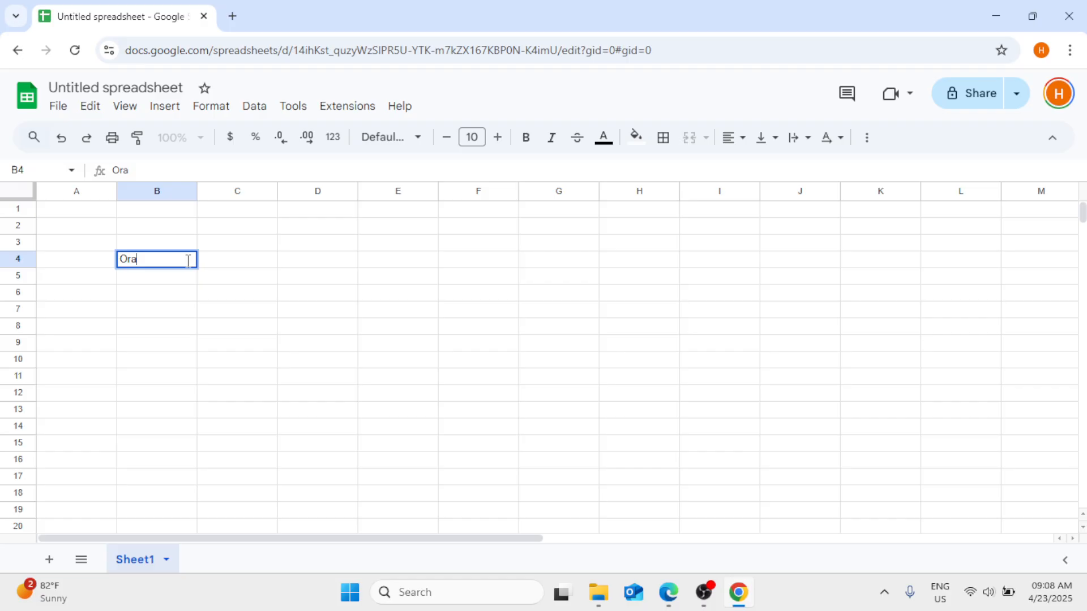
{"action": "type", "text": "nge"}
Step: Center the word in cell B4 horizontally
{"action": "left_click_drag", "start_coordinate": [120, 260], "coordinate": [157, 261]}
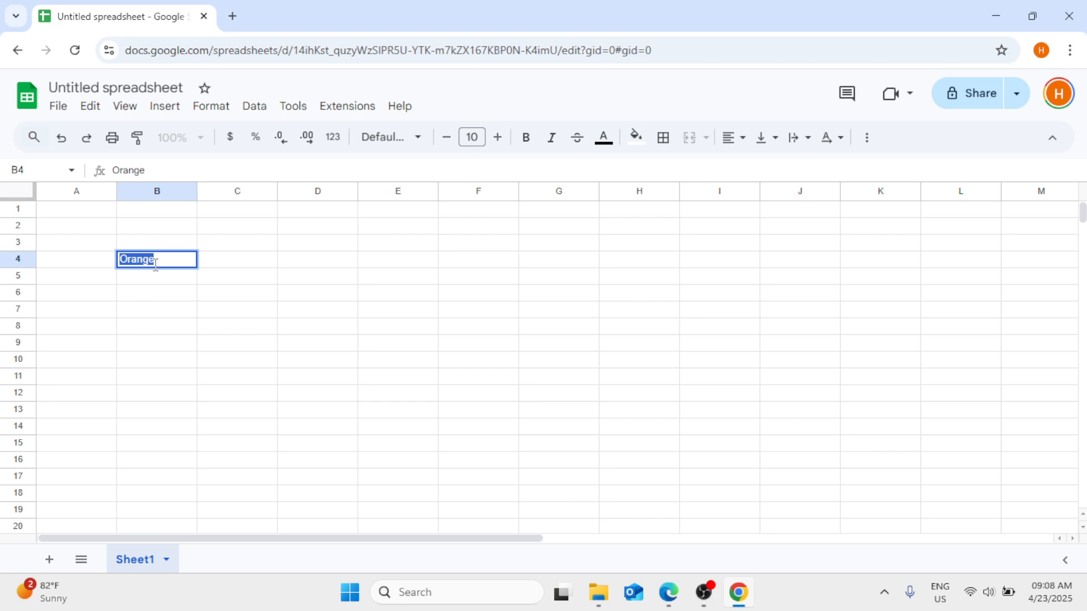
{"action": "left_click", "coordinate": [737, 139]}
{"action": "left_click", "coordinate": [760, 168]}
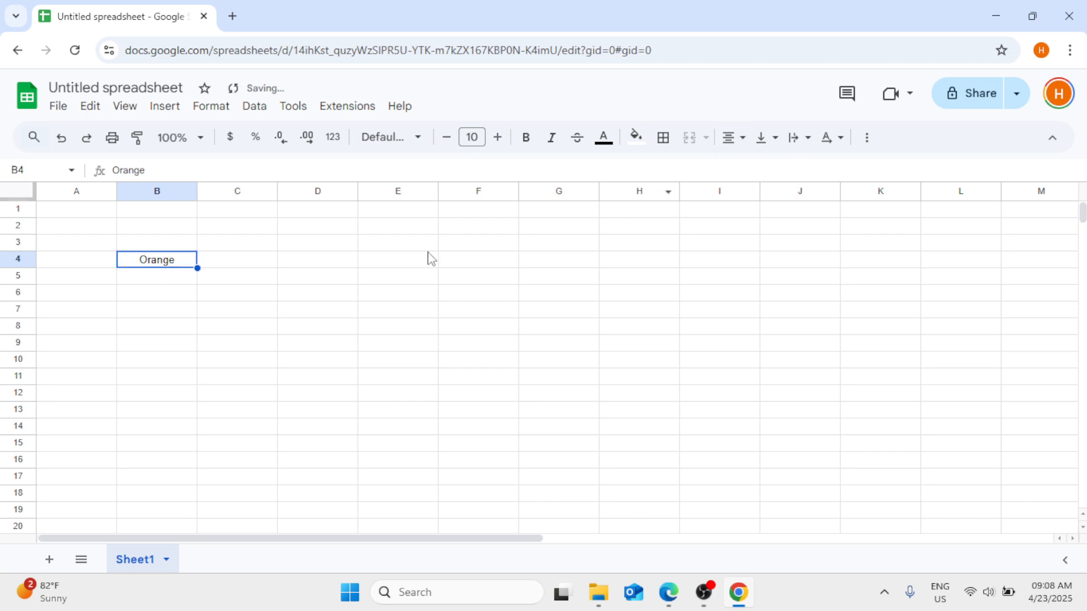
{"action": "left_click", "coordinate": [345, 264]}
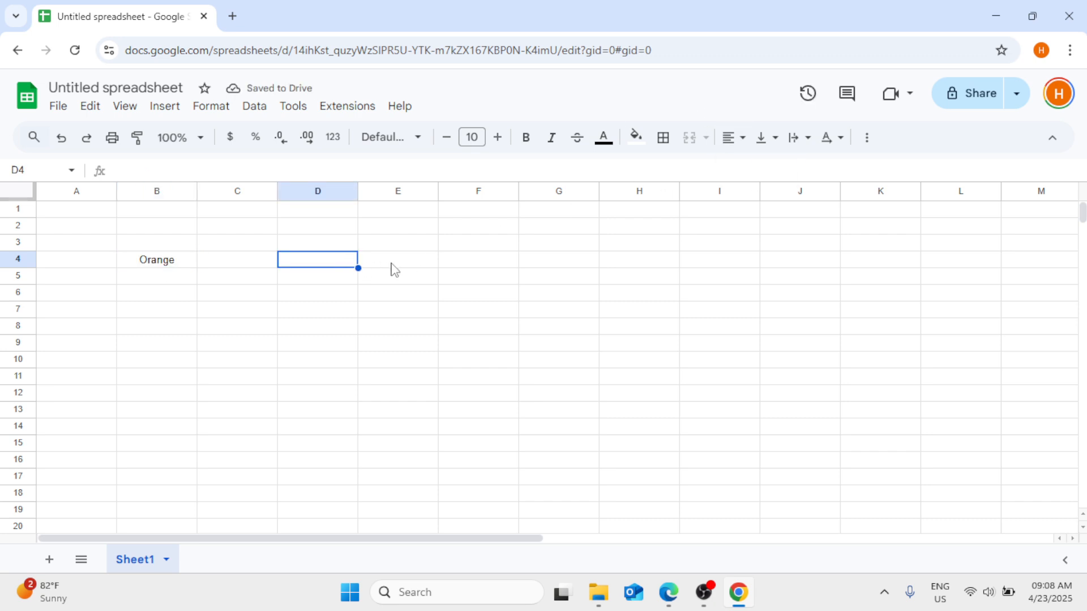
Step: Enter the formula =GOOGLETRANSLATE(b4,"en","hi") in cell E4 to translate the word in B4 from English to Hindi
{"action": "left_click", "coordinate": [390, 266]}
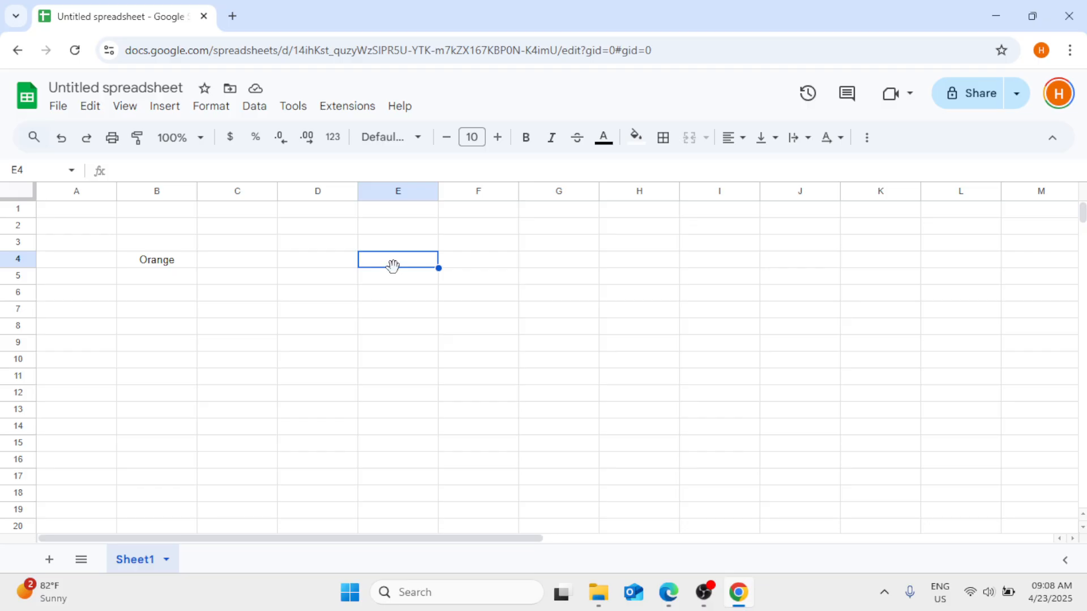
{"action": "type", "text": "="}
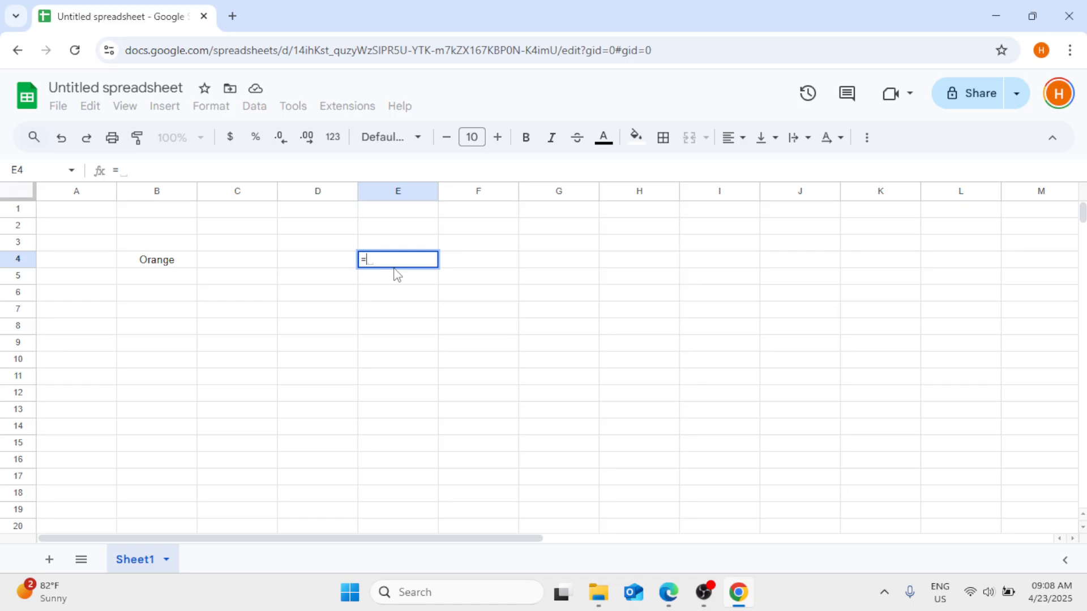
{"action": "type", "text": "google"}
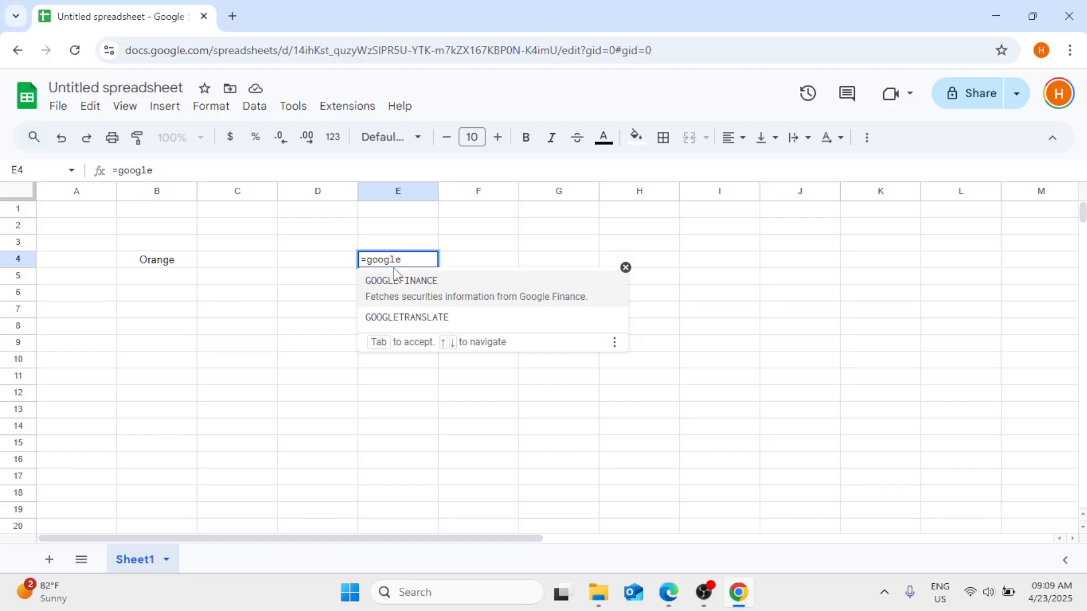
{"action": "type", "text": "translate"}
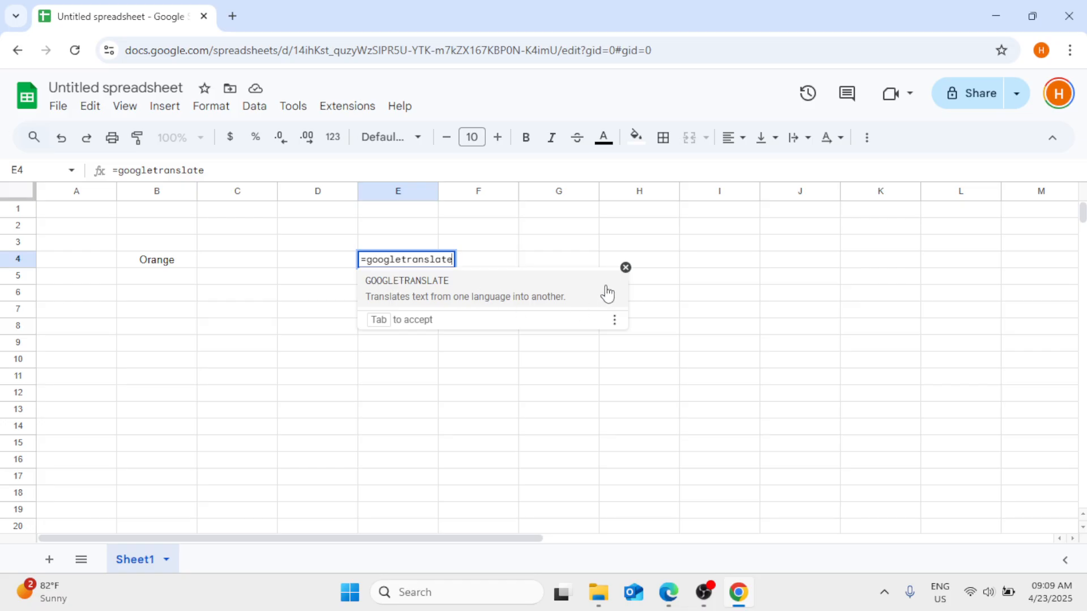
{"action": "left_click", "coordinate": [430, 281]}
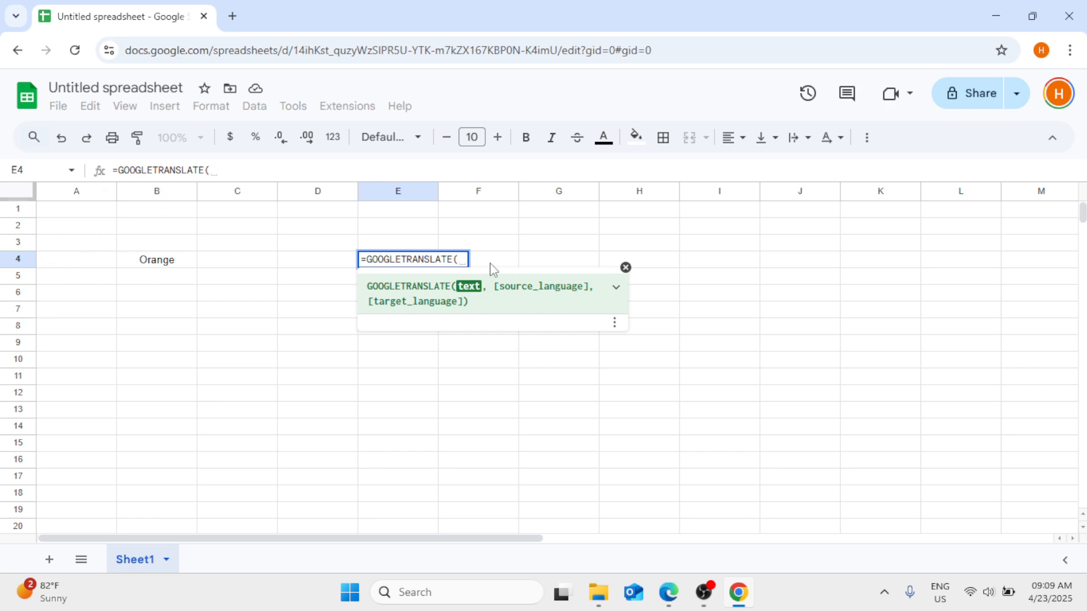
{"action": "type", "text": "b4"}
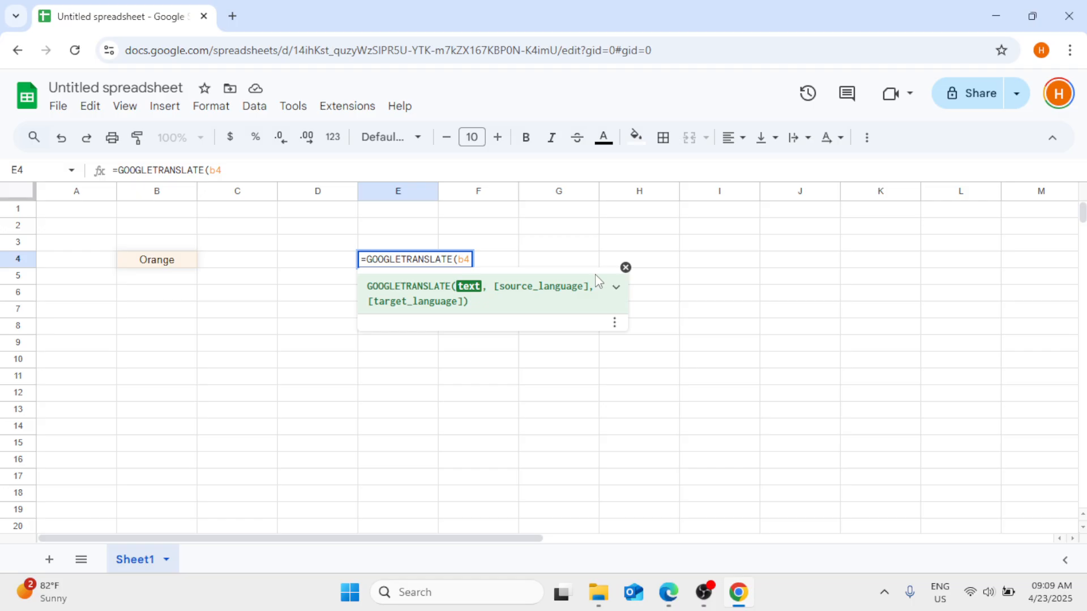
{"action": "type", "text": ","}
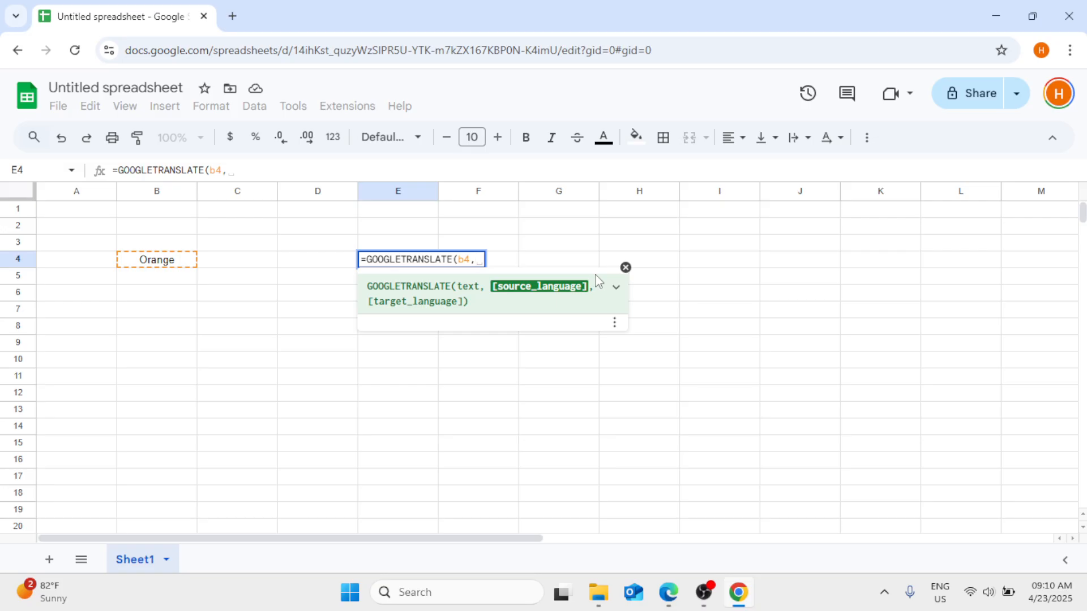
{"action": "type", "text": "\""}
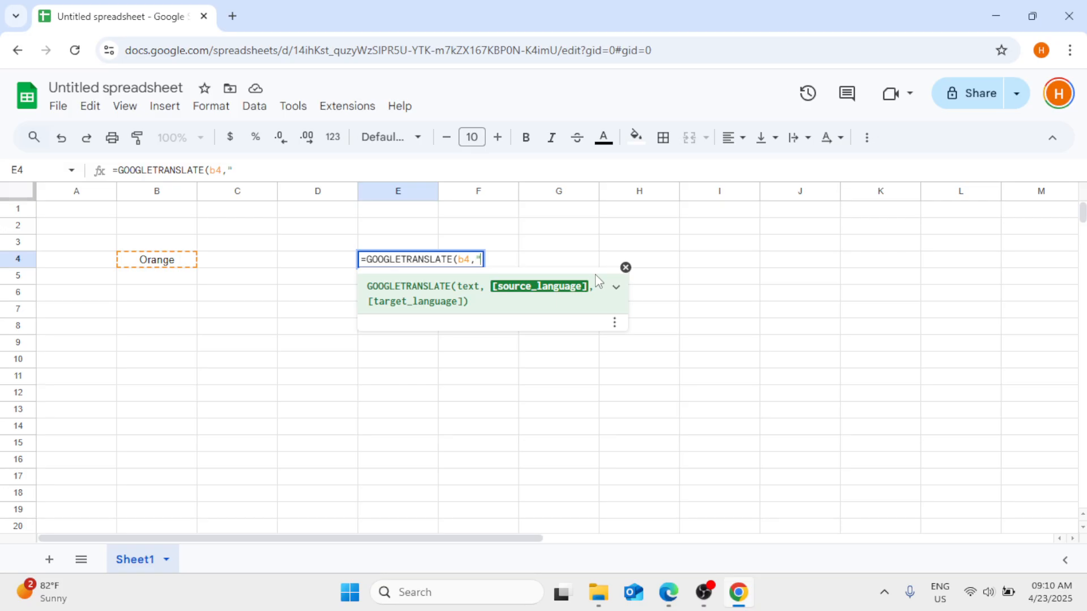
{"action": "type", "text": "en"}
{"action": "type", "text": "\","}
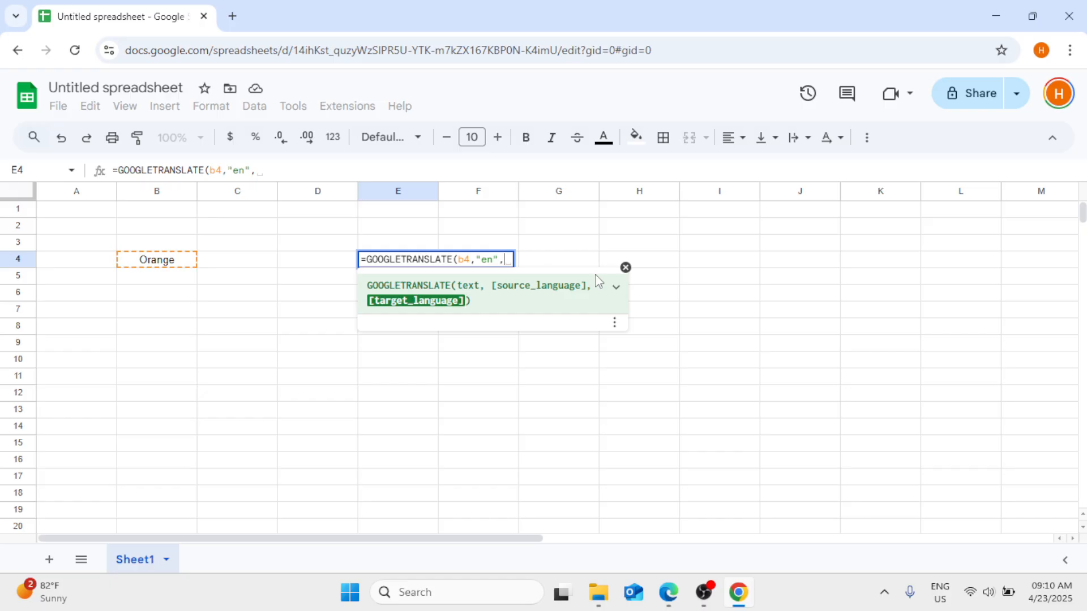
{"action": "type", "text": "\""}
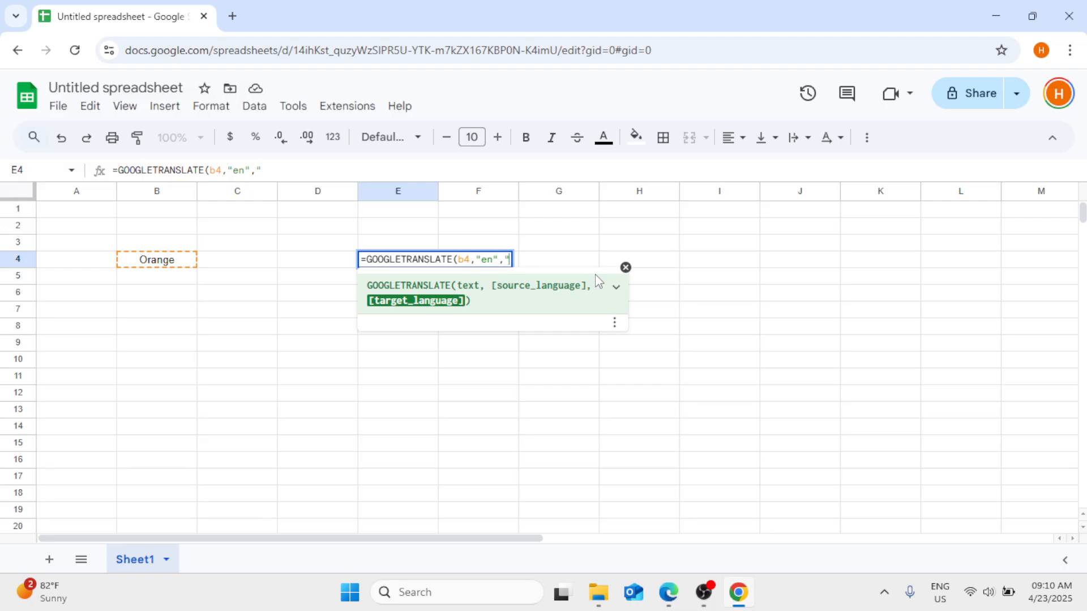
{"action": "type", "text": "hi\")"}
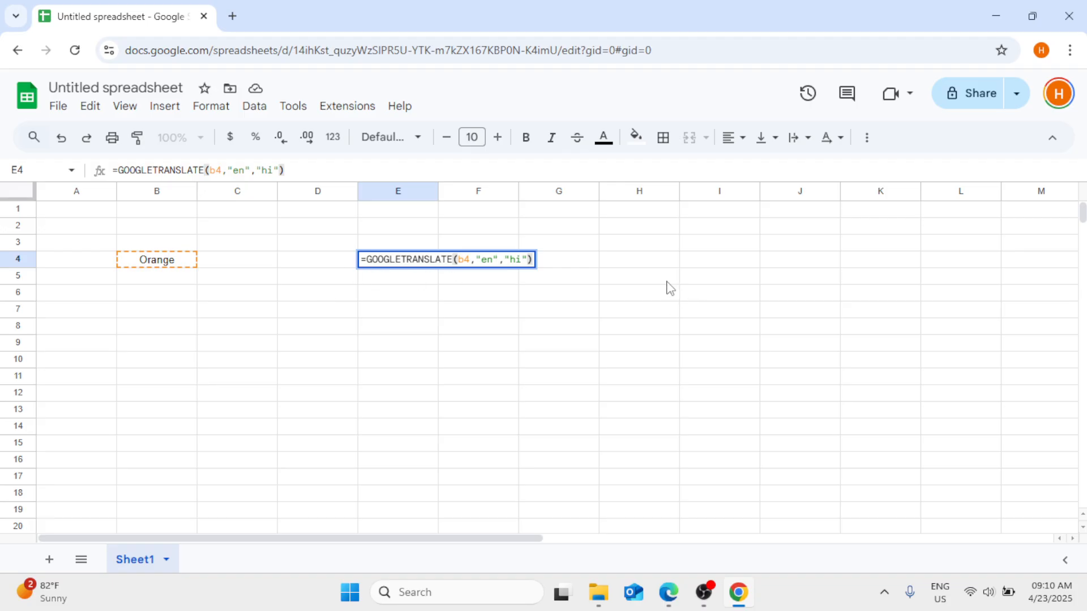
{"action": "key", "text": "Return"}
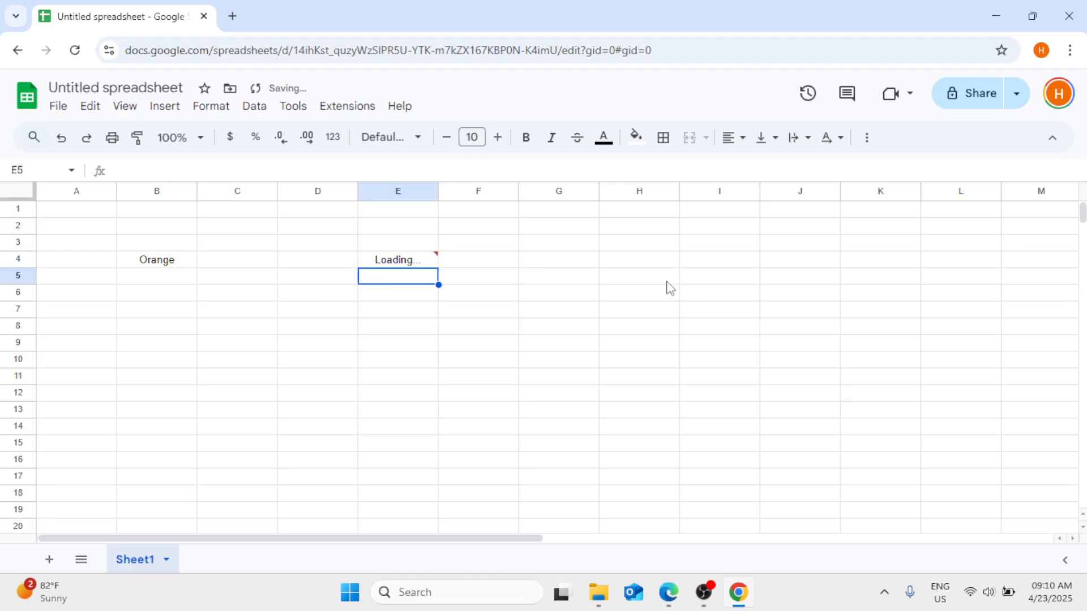
Step: Check the translation and its formula in cell E4
{"action": "left_click", "coordinate": [398, 260]}
{"action": "left_click", "coordinate": [388, 279]}
{"action": "left_click", "coordinate": [391, 264]}
{"action": "left_click", "coordinate": [388, 283]}
{"action": "left_click", "coordinate": [389, 264]}
{"action": "left_click", "coordinate": [388, 283]}
{"action": "left_click", "coordinate": [389, 264]}
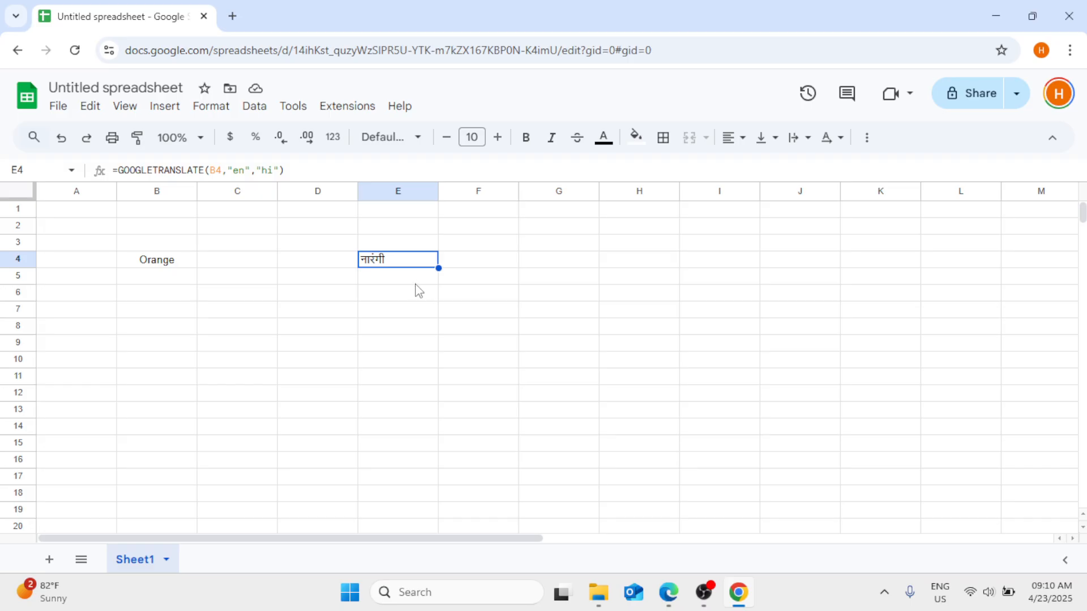
{"action": "left_click", "coordinate": [416, 287]}
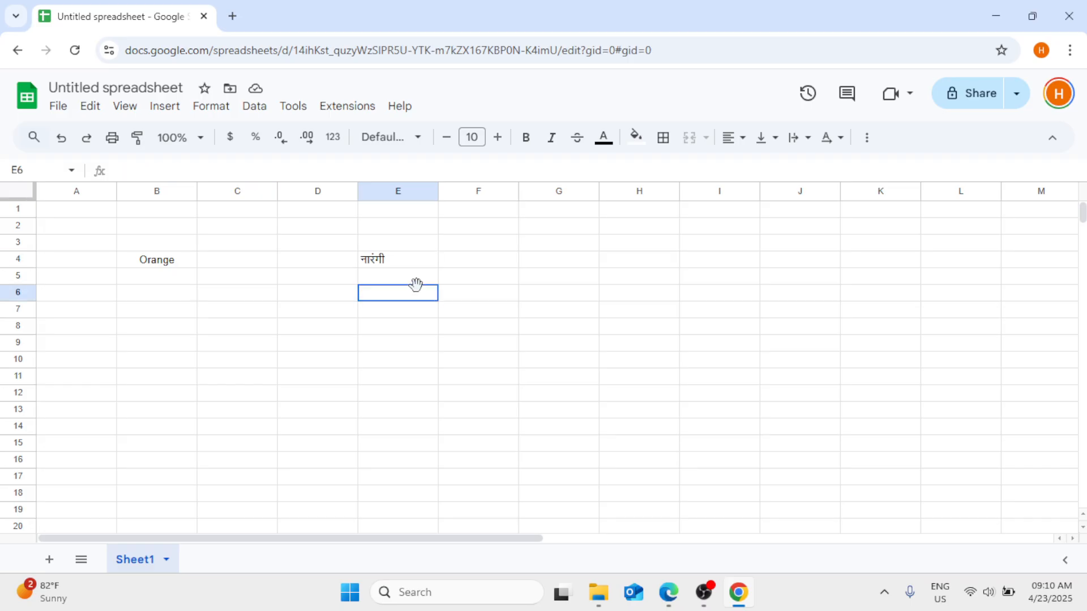
Step: Enter "Triangle" in cell B6 as a second word for translation
{"action": "left_click", "coordinate": [176, 299]}
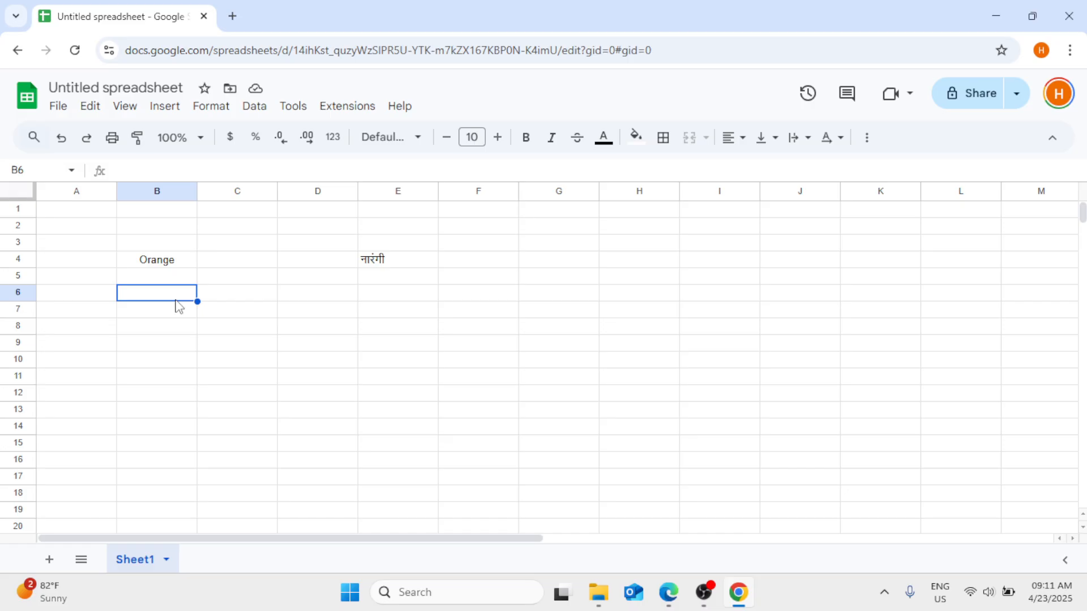
{"action": "type", "text": "Th"}
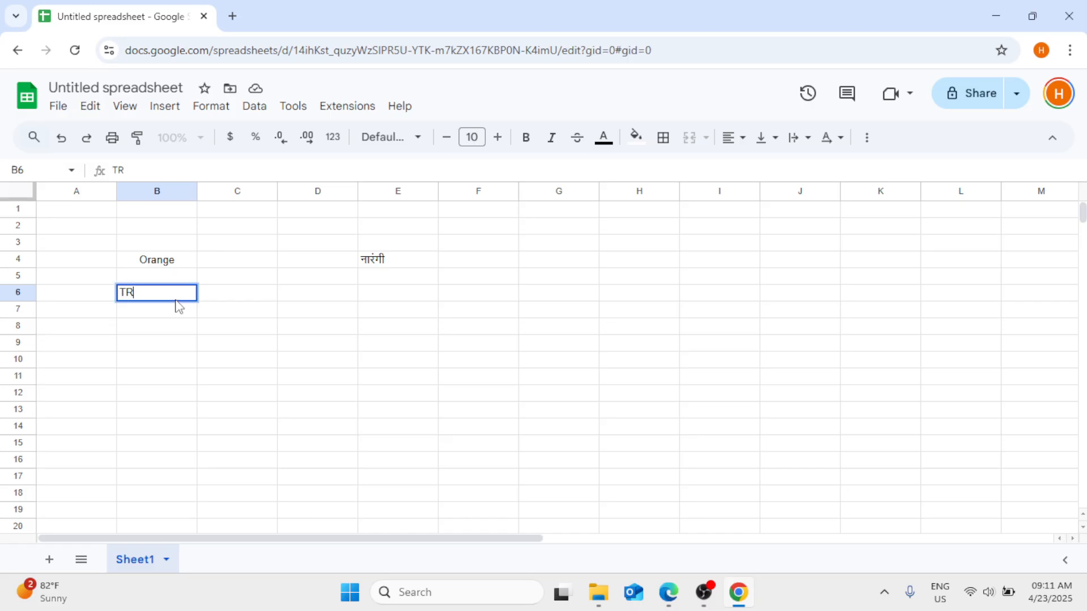
{"action": "key", "text": "BackSpace"}
{"action": "type", "text": "riangle"}
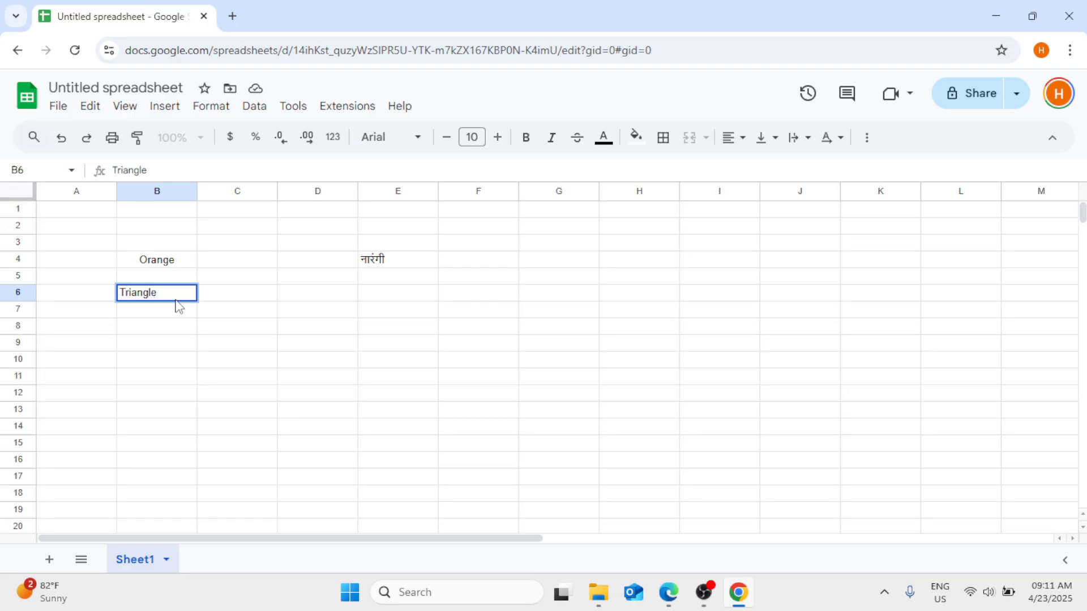
{"action": "key", "text": "Tab"}
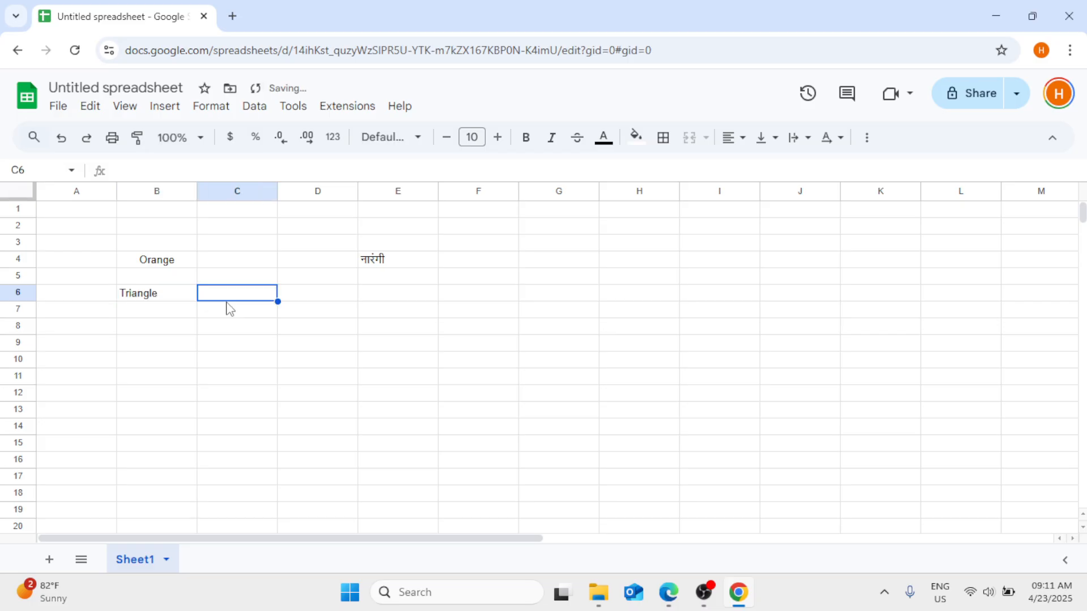
Step: Enter the formula =GOOGLETRANSLATE(b6,"en","hi") in cell E6 to translate the word in B6 from English to Hindi
{"action": "left_click", "coordinate": [364, 296]}
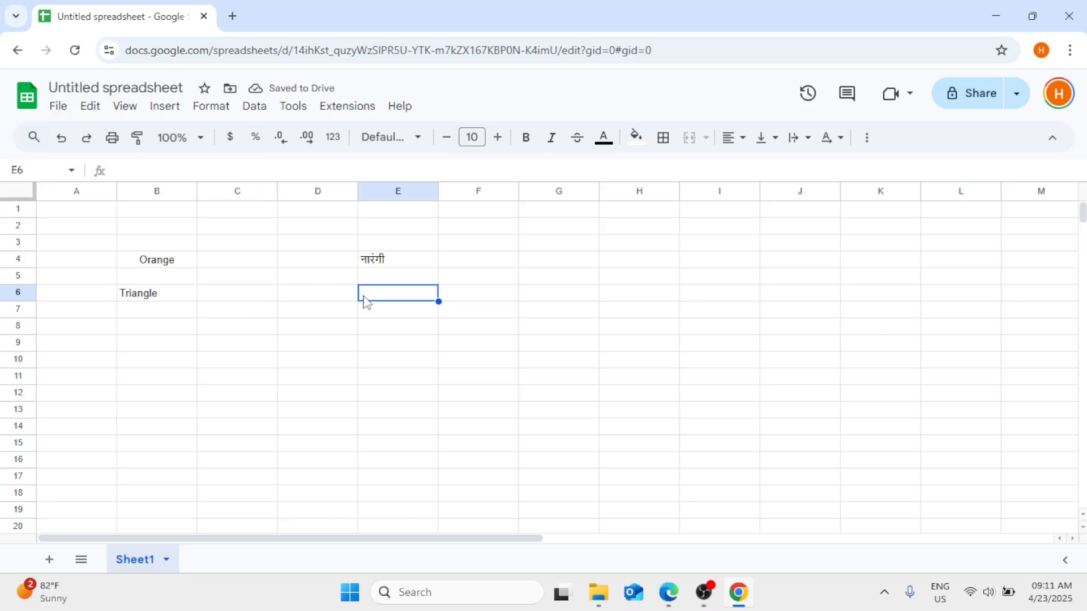
{"action": "type", "text": "-"}
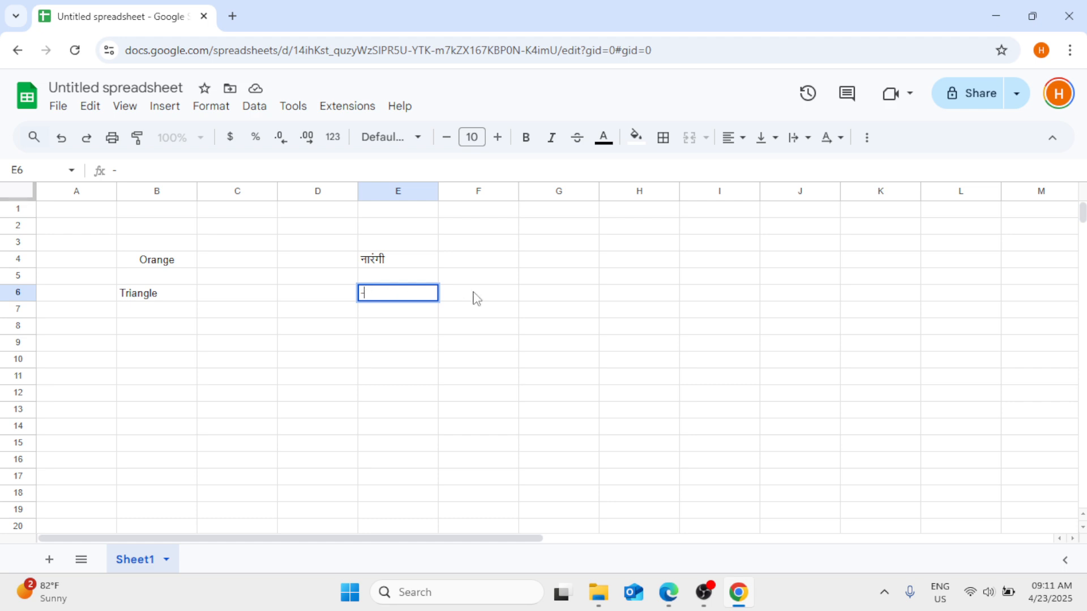
{"action": "key", "text": "Escape"}
{"action": "type", "text": "=googletranslate"}
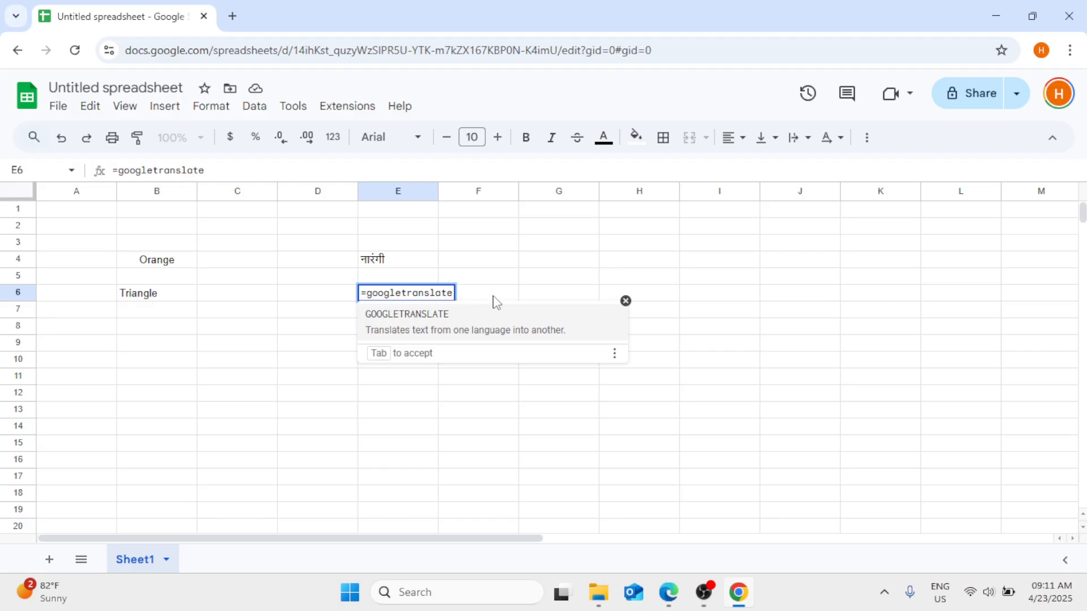
{"action": "left_click", "coordinate": [461, 321]}
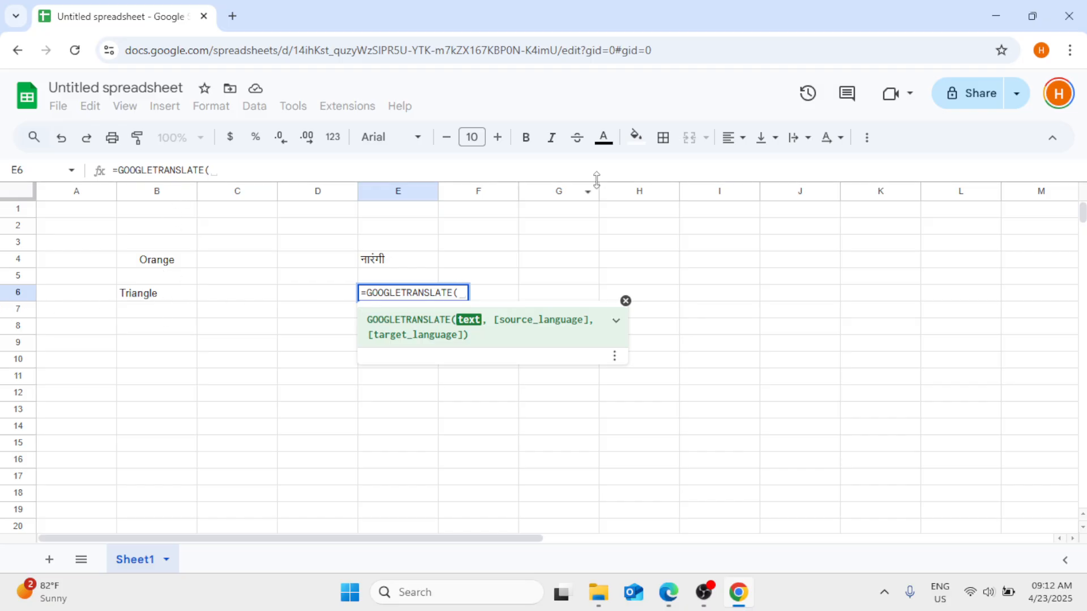
{"action": "type", "text": "b6"}
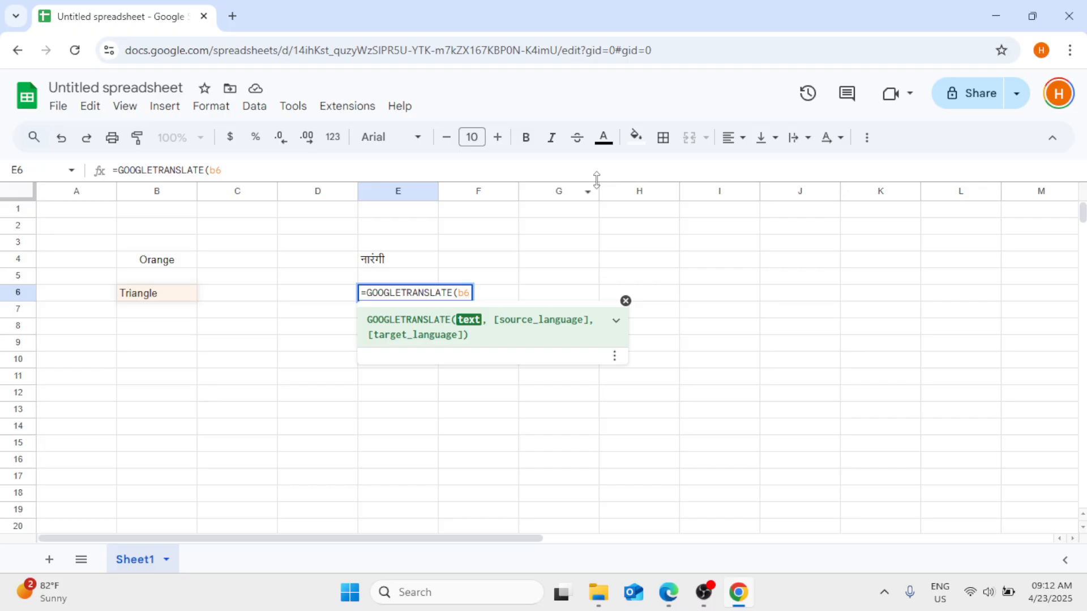
{"action": "type", "text": ", "}
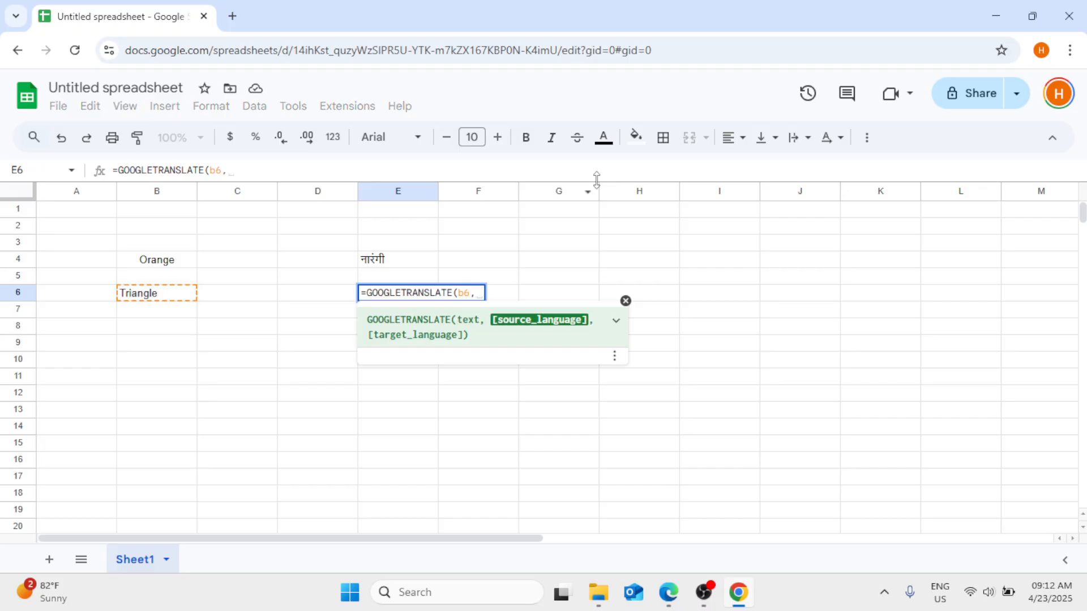
{"action": "type", "text": "\""}
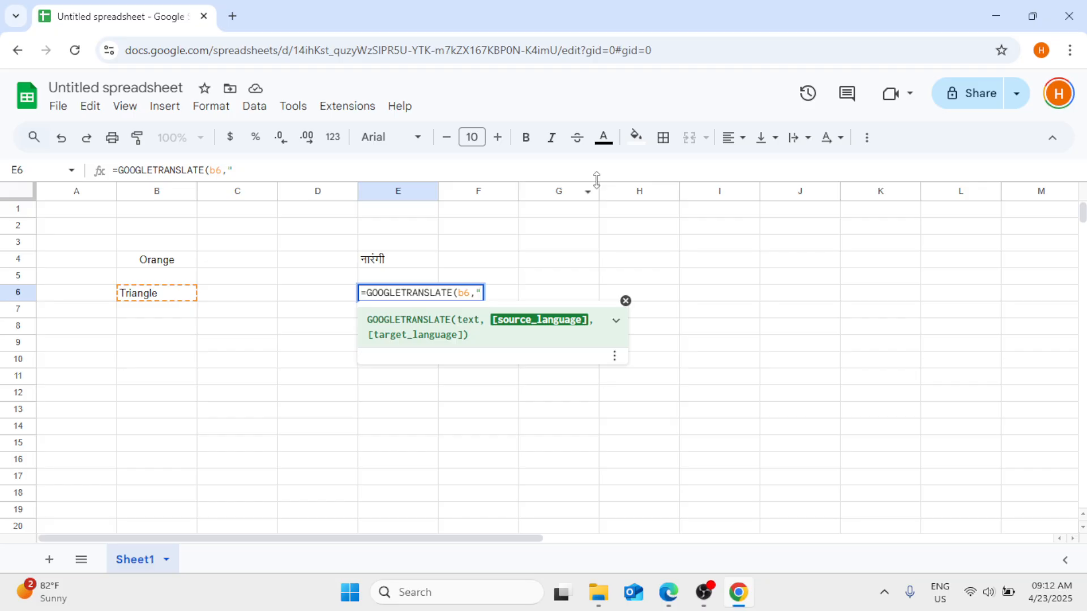
{"action": "type", "text": "en\","}
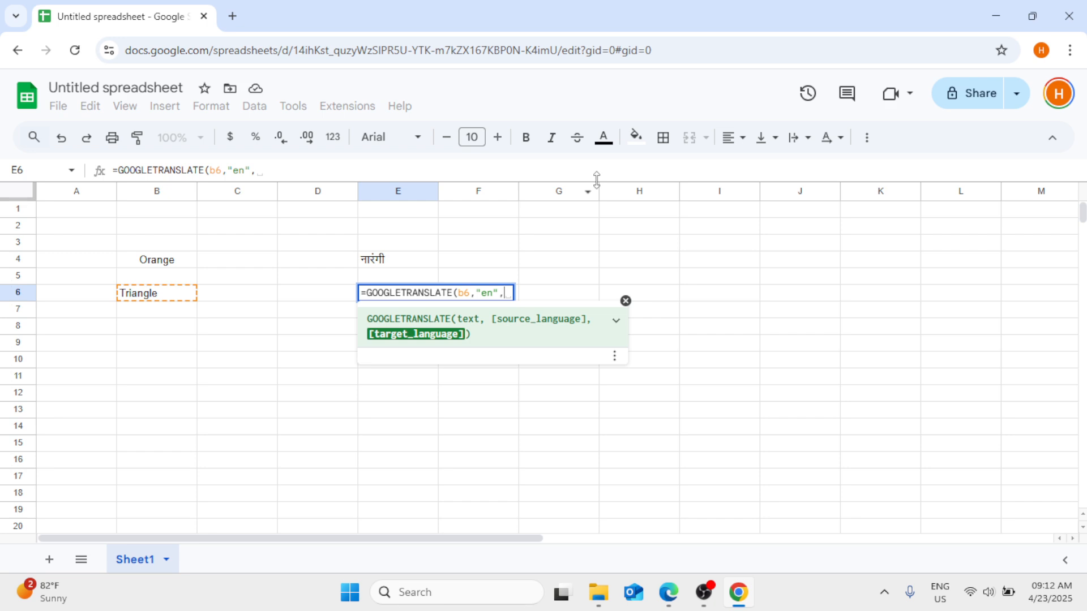
{"action": "type", "text": "\"hi"}
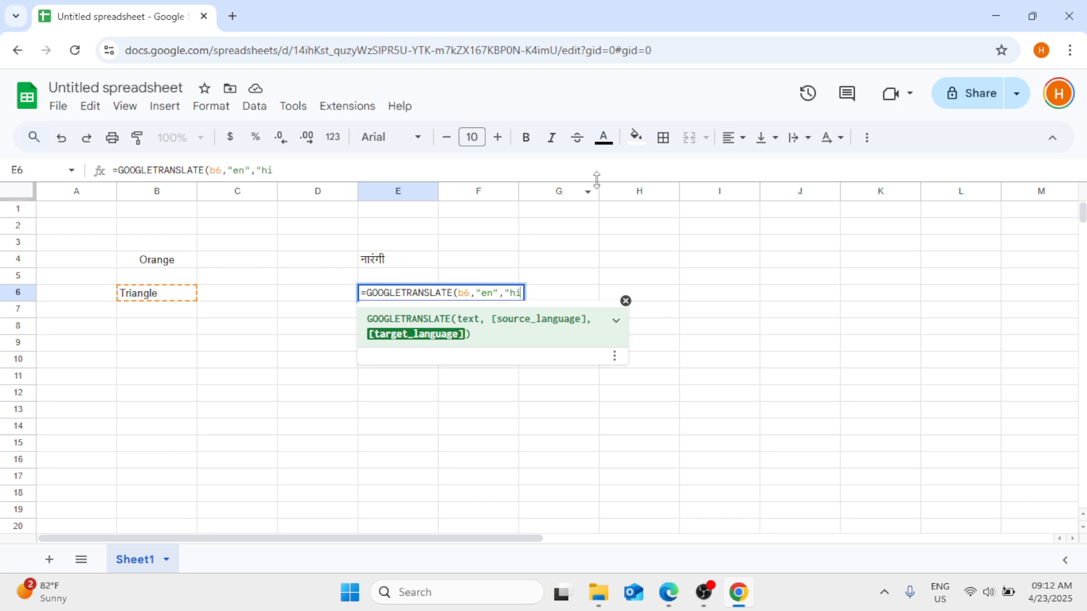
{"action": "type", "text": "\")"}
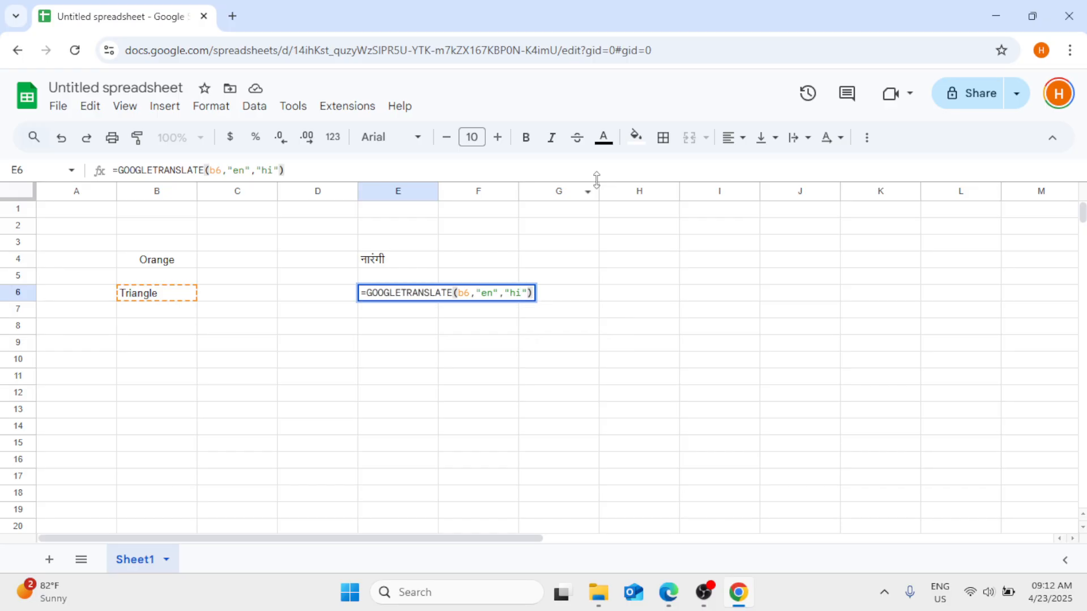
{"action": "key", "text": "Return"}
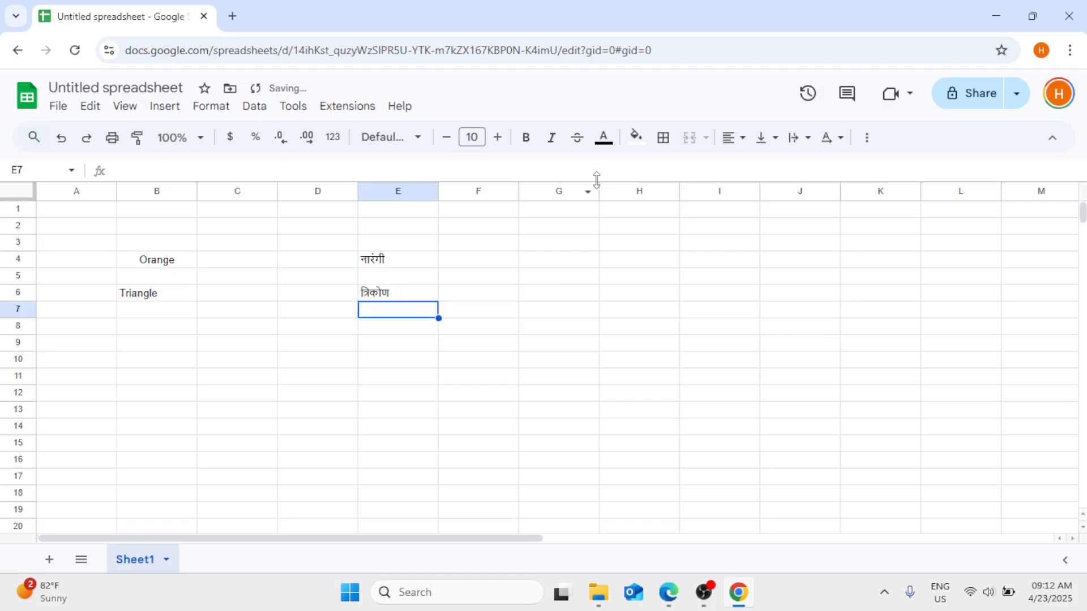
{"action": "left_click", "coordinate": [491, 290]}
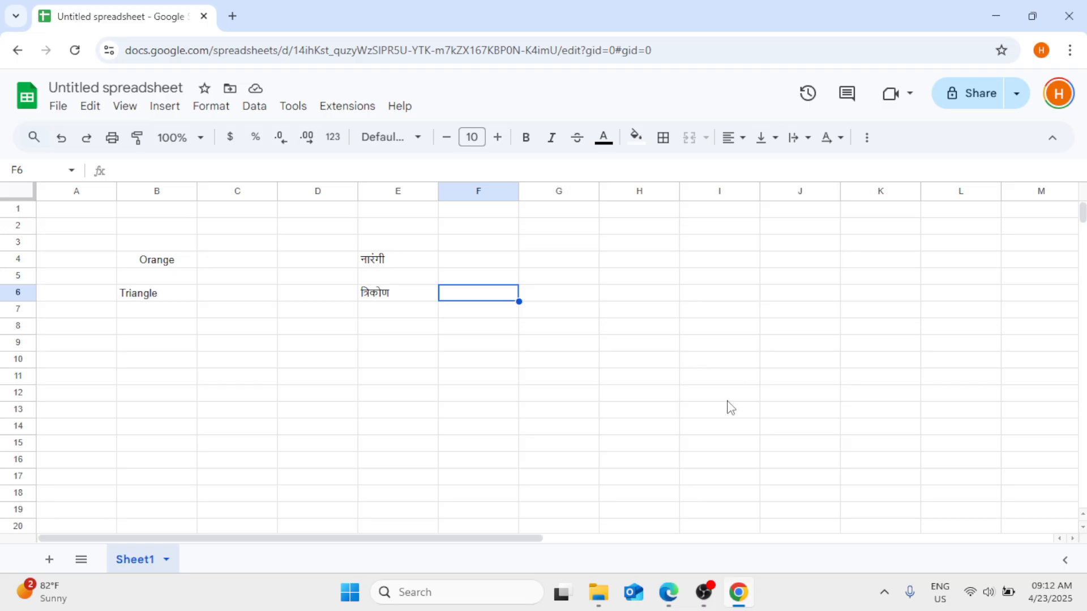
{"action": "left_click", "coordinate": [704, 591]}
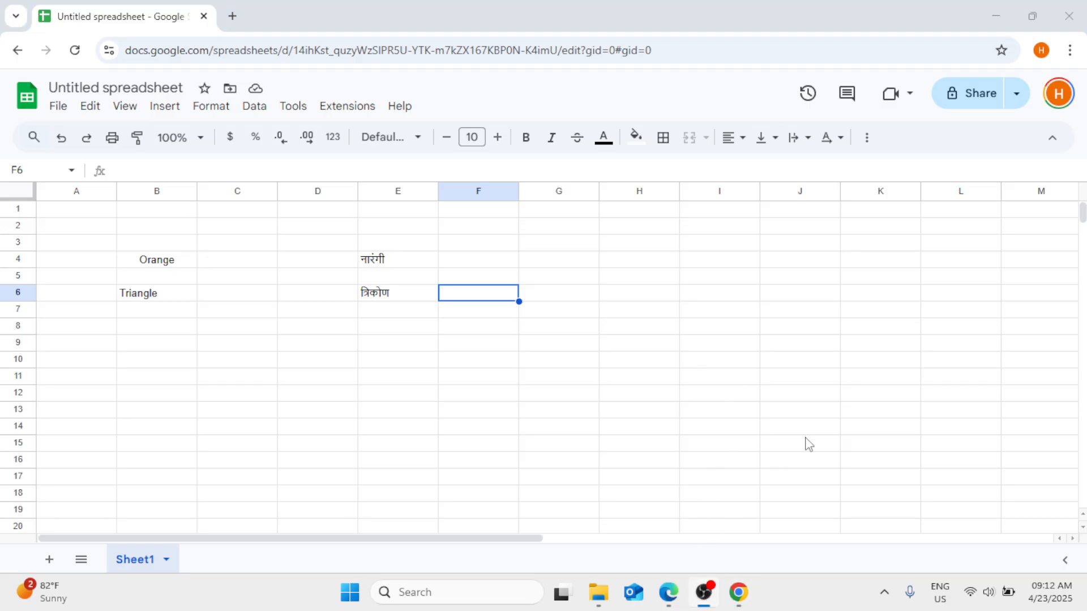